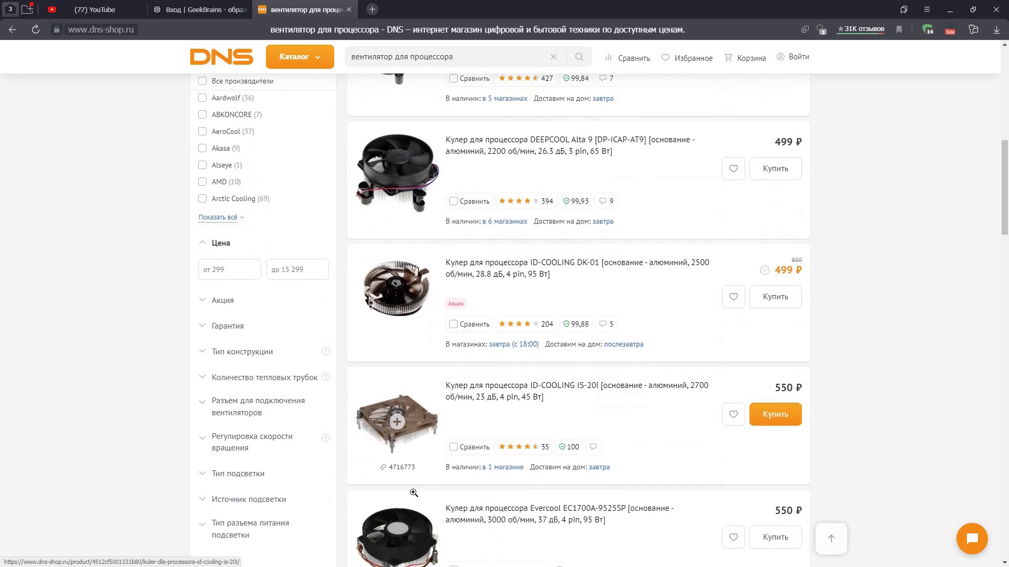
Step: Look through the processor cooler listings and prices in the DNS search results
{"action": "scroll", "coordinate": [413, 493], "scroll_direction": "down", "scroll_amount": 2}
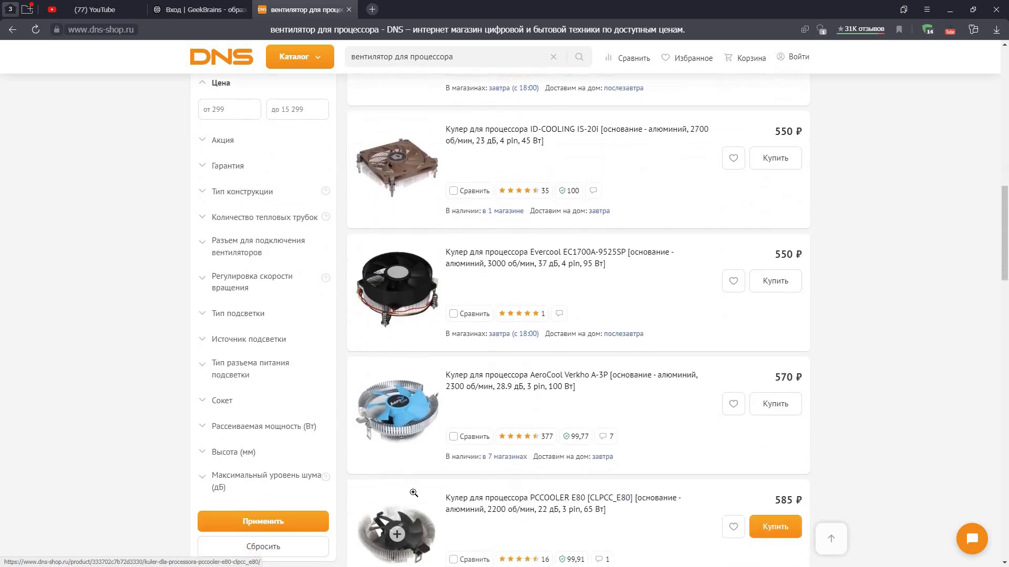
{"action": "scroll", "coordinate": [414, 493], "scroll_direction": "up", "scroll_amount": 9}
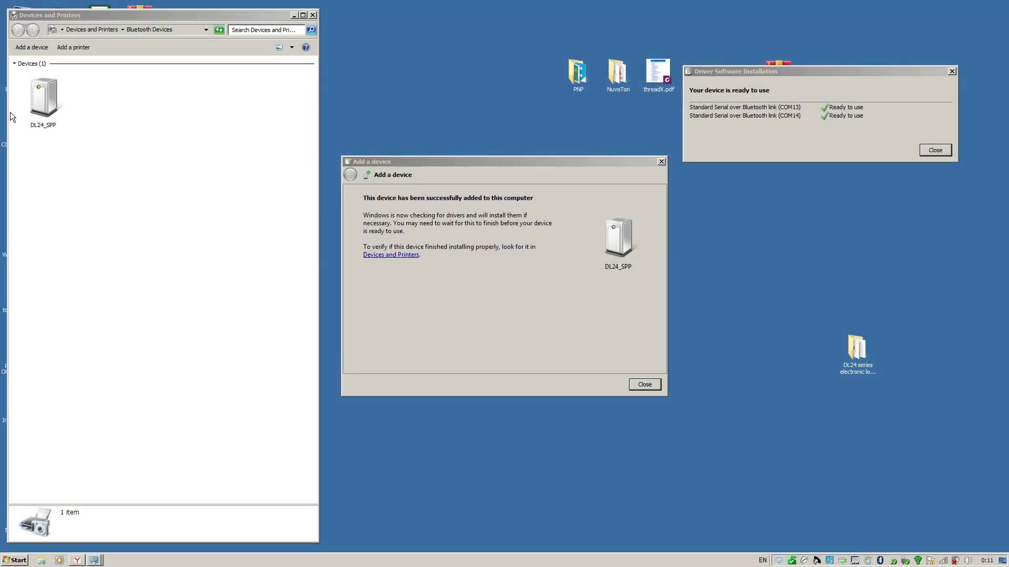
Step: Select the DL24_SPP Bluetooth device and rearrange the Add a device and Driver Software Installation windows on the desktop
{"action": "left_click", "coordinate": [46, 97]}
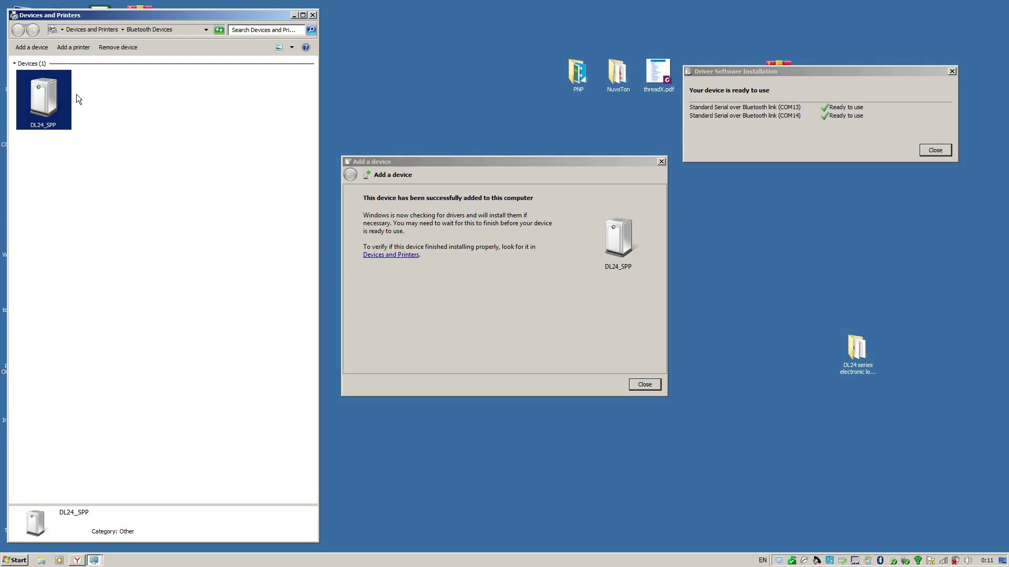
{"action": "left_click_drag", "start_coordinate": [449, 165], "coordinate": [436, 152]}
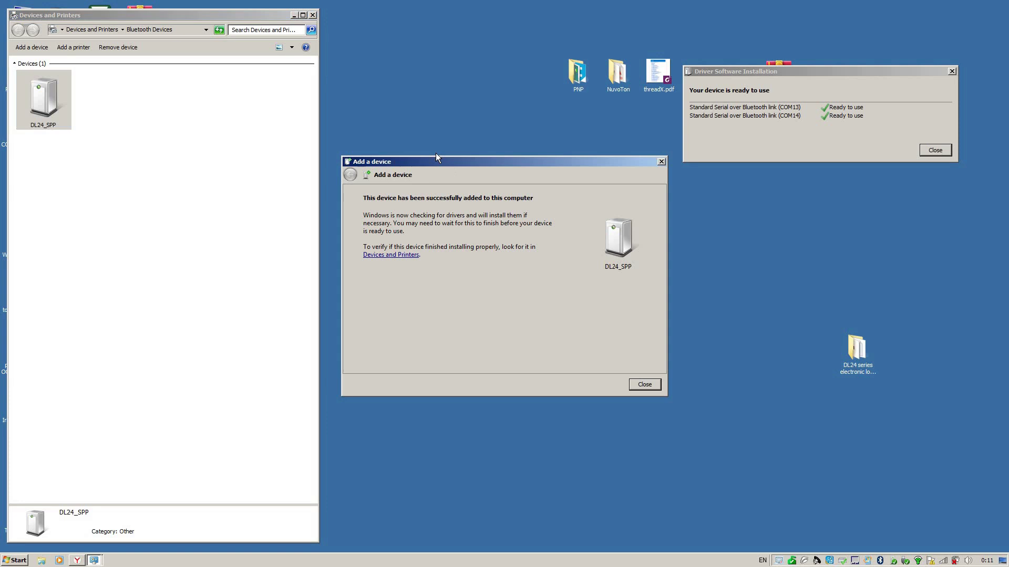
{"action": "left_click_drag", "start_coordinate": [754, 74], "coordinate": [758, 175]}
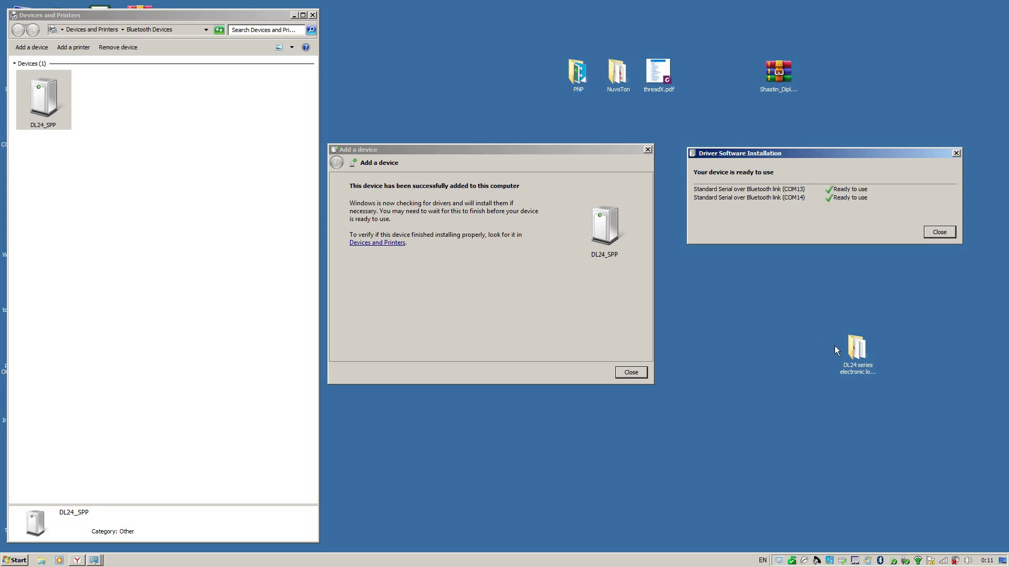
Step: Launch the DL24 series electronic load software V1.1 from its desktop folder and move its window to the upper part of the desktop
{"action": "double_click", "coordinate": [849, 353]}
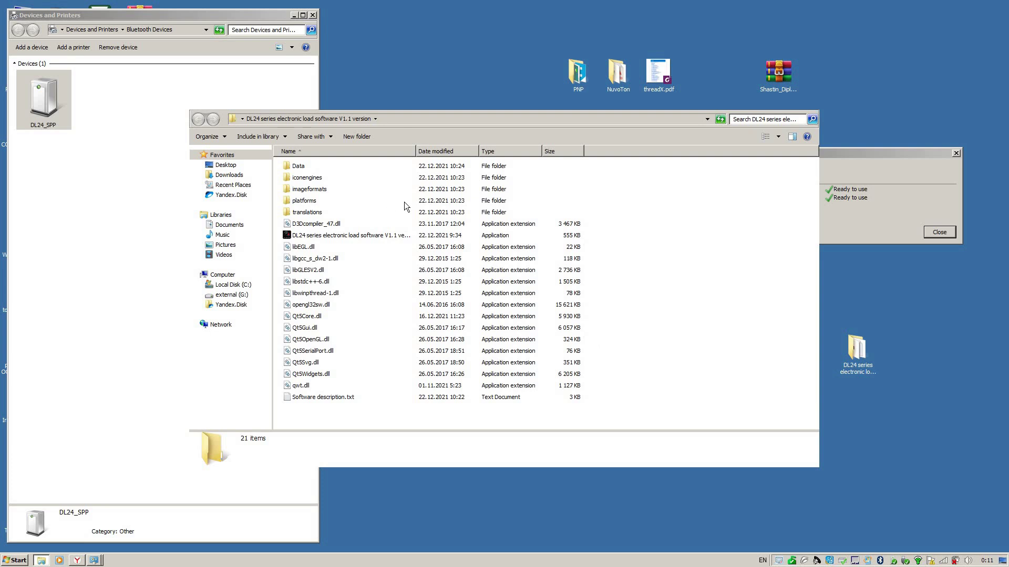
{"action": "left_click", "coordinate": [317, 236]}
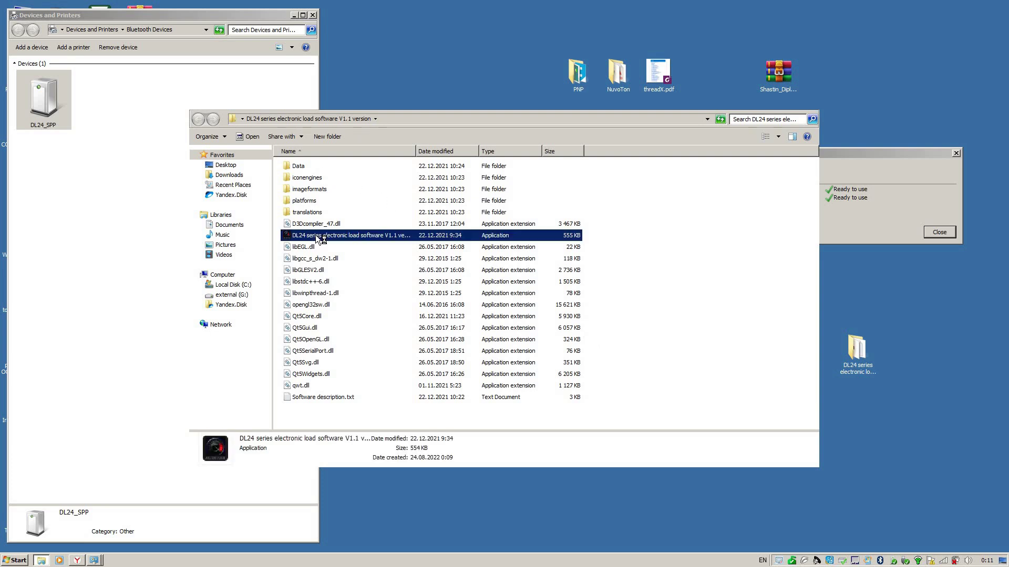
{"action": "double_click", "coordinate": [317, 237]}
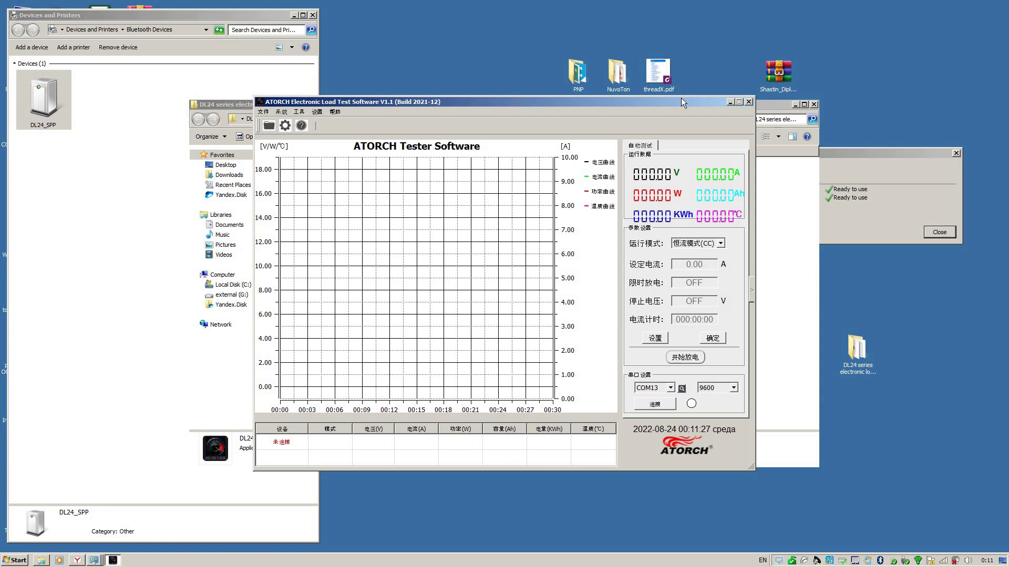
{"action": "left_click_drag", "start_coordinate": [681, 99], "coordinate": [452, 16]}
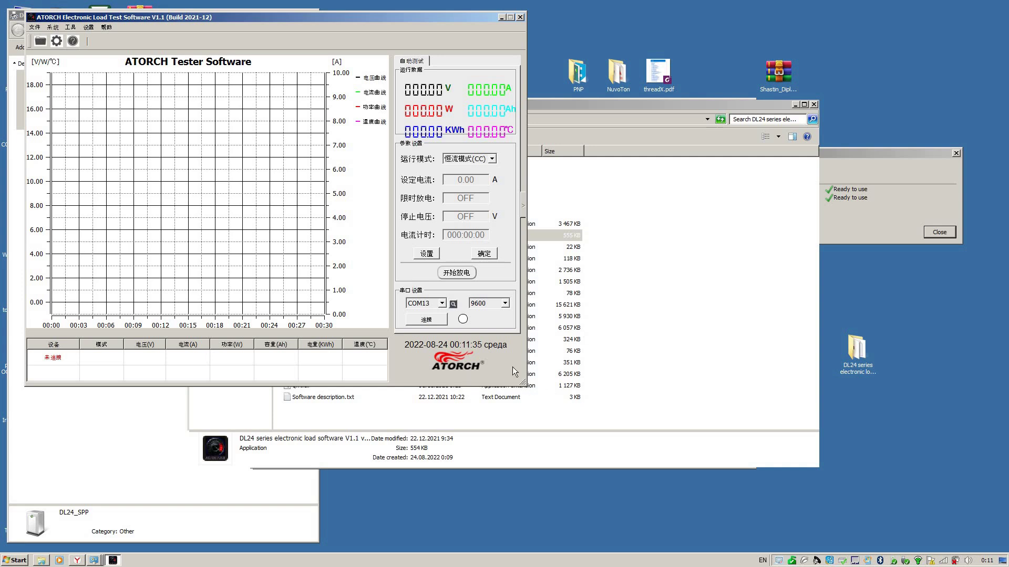
Step: Connect the load software through serial port COM14 and switch its interface language to English
{"action": "left_click", "coordinate": [441, 303]}
{"action": "left_click", "coordinate": [106, 27]}
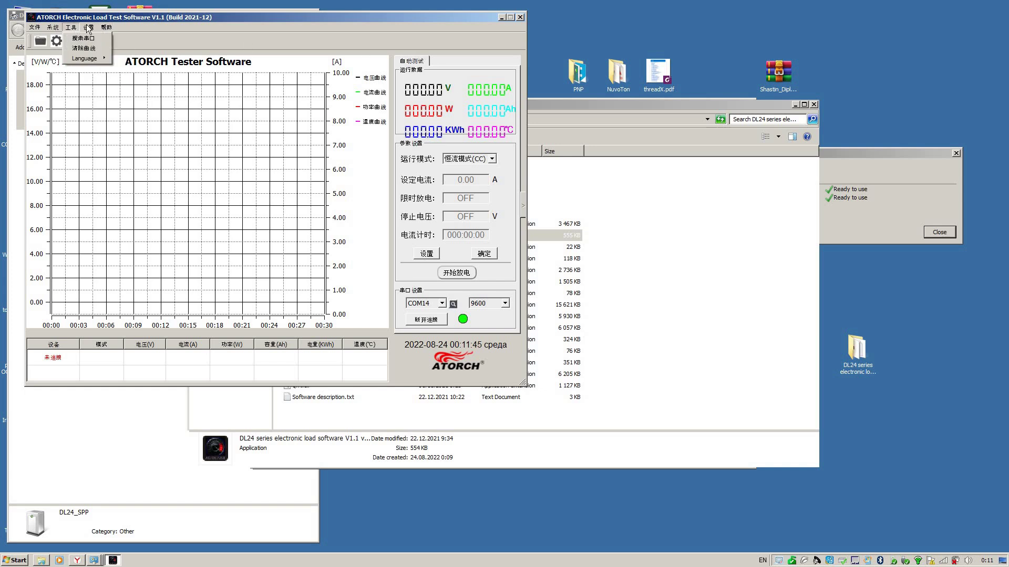
{"action": "mouse_move", "coordinate": [71, 28]}
{"action": "mouse_move", "coordinate": [72, 58]}
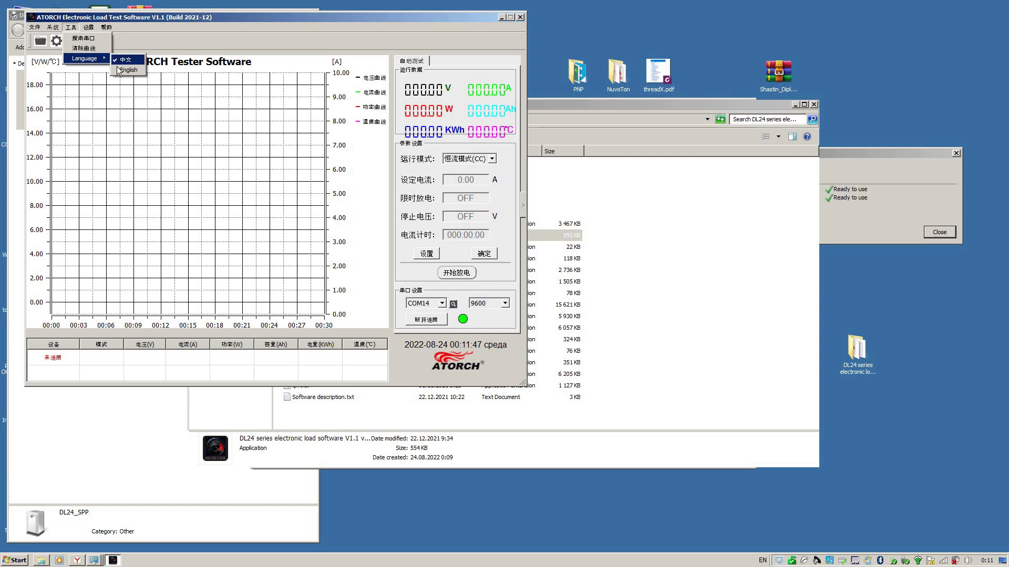
{"action": "left_click", "coordinate": [117, 68]}
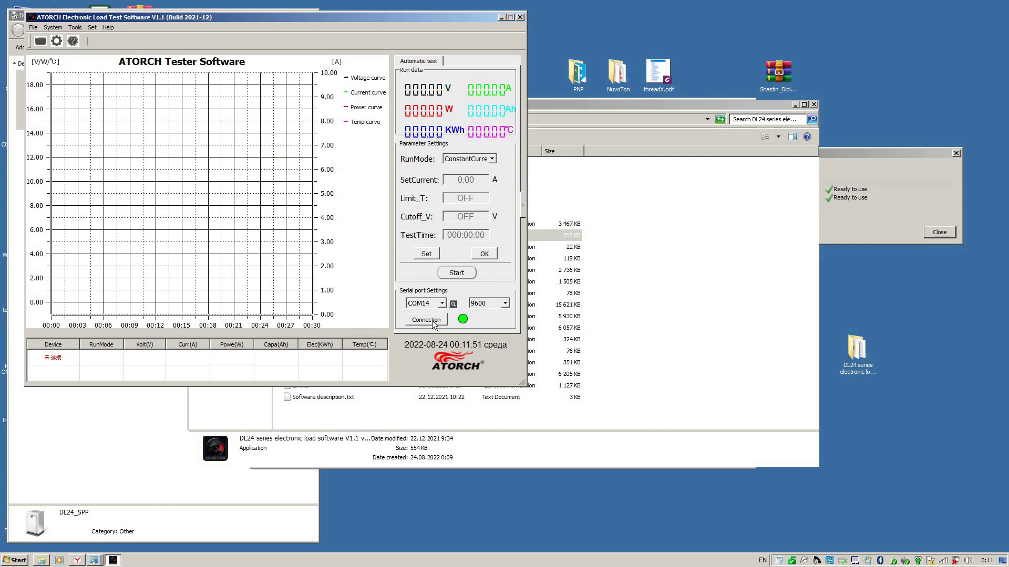
{"action": "left_click", "coordinate": [486, 164]}
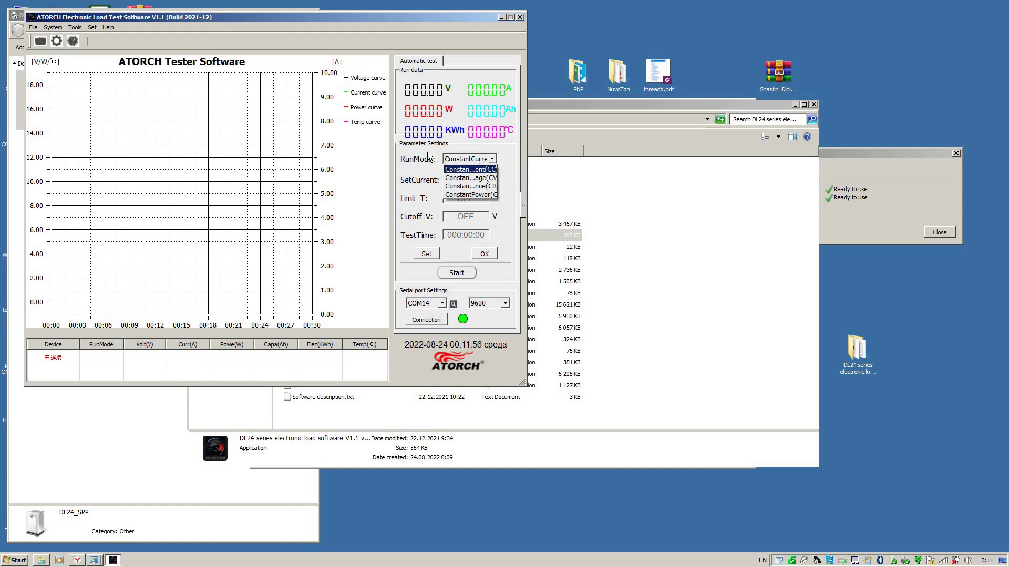
{"action": "left_click", "coordinate": [438, 94]}
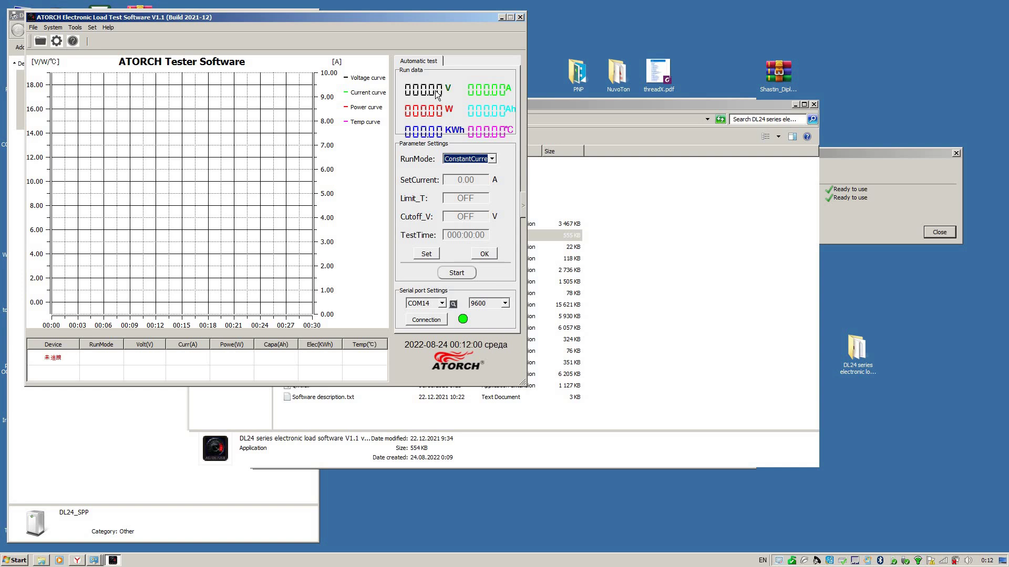
Step: Close the COM14 connection and connect to the electronic load through COM13 at 9600 baud
{"action": "left_click", "coordinate": [430, 320]}
{"action": "left_click", "coordinate": [430, 320]}
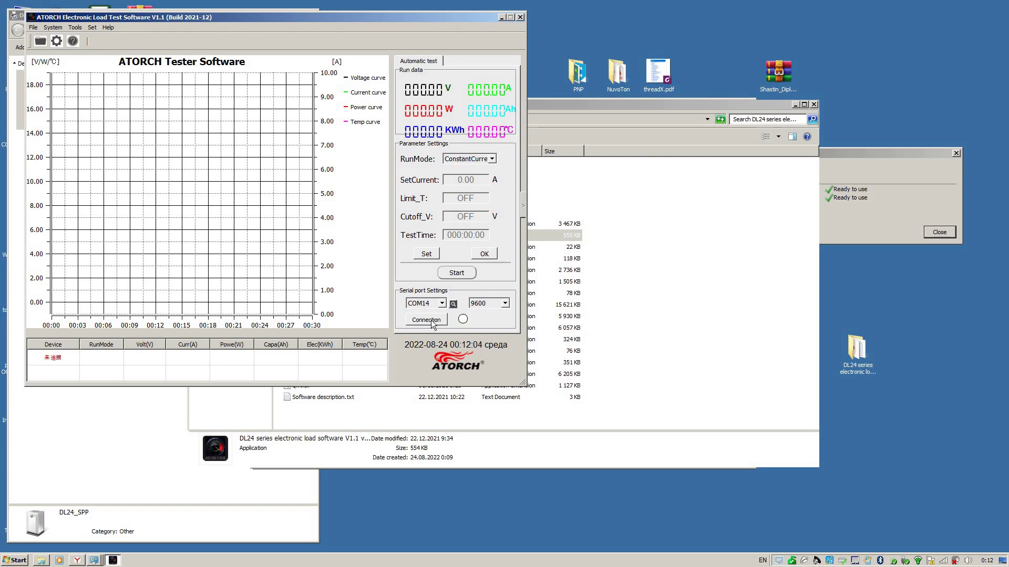
{"action": "left_click", "coordinate": [435, 303]}
{"action": "left_click", "coordinate": [425, 314]}
{"action": "left_click", "coordinate": [428, 320]}
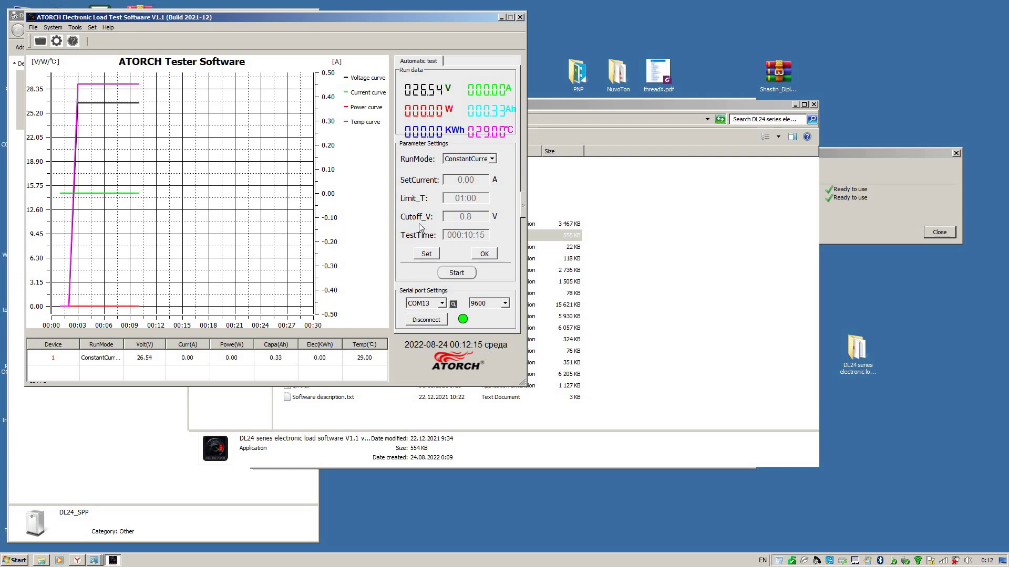
Step: Select constant current (CC) run mode and set the load current to 1 A
{"action": "left_click", "coordinate": [475, 160]}
{"action": "left_click", "coordinate": [471, 171]}
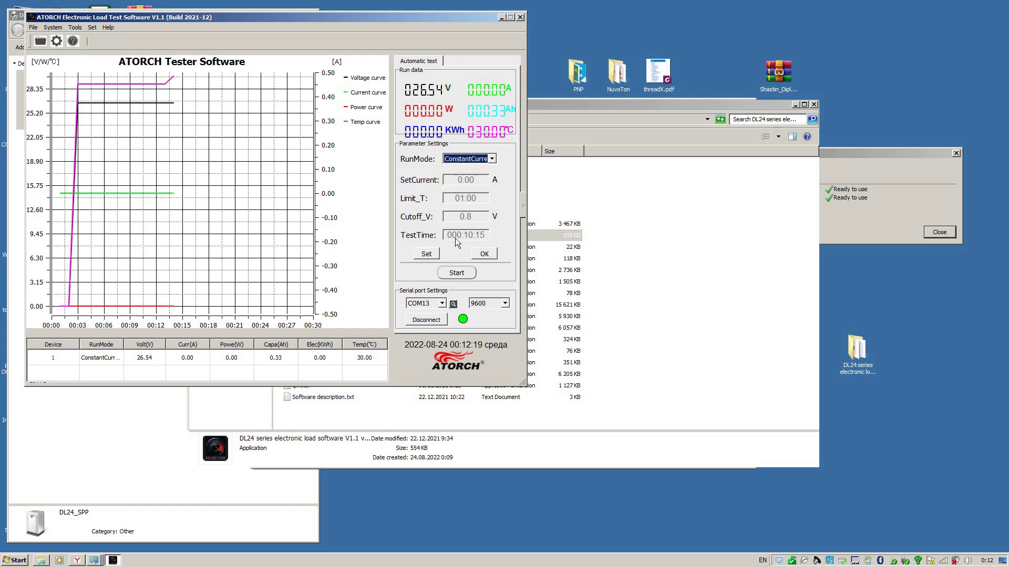
{"action": "left_click", "coordinate": [430, 256]}
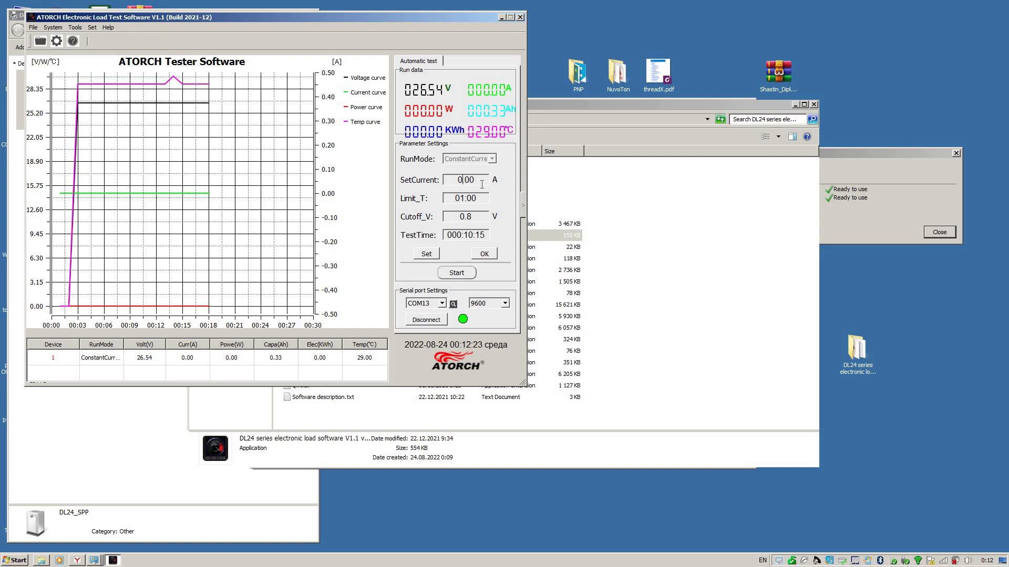
{"action": "key", "text": "BackSpace"}
{"action": "type", "text": "1"}
{"action": "left_click", "coordinate": [484, 254]}
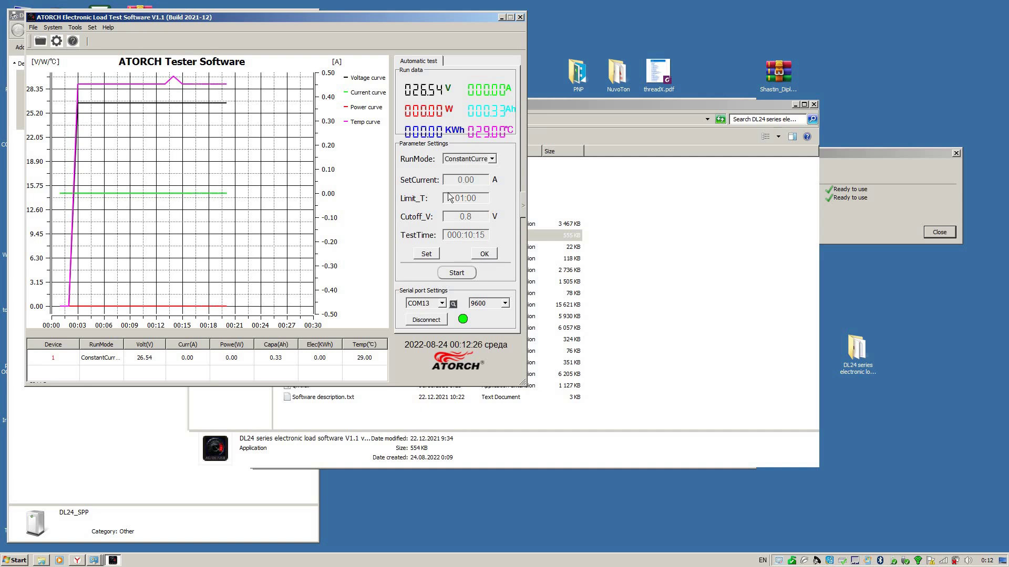
Step: Start the constant current discharge test and move the test software window towards the middle of the desktop
{"action": "left_click", "coordinate": [449, 272]}
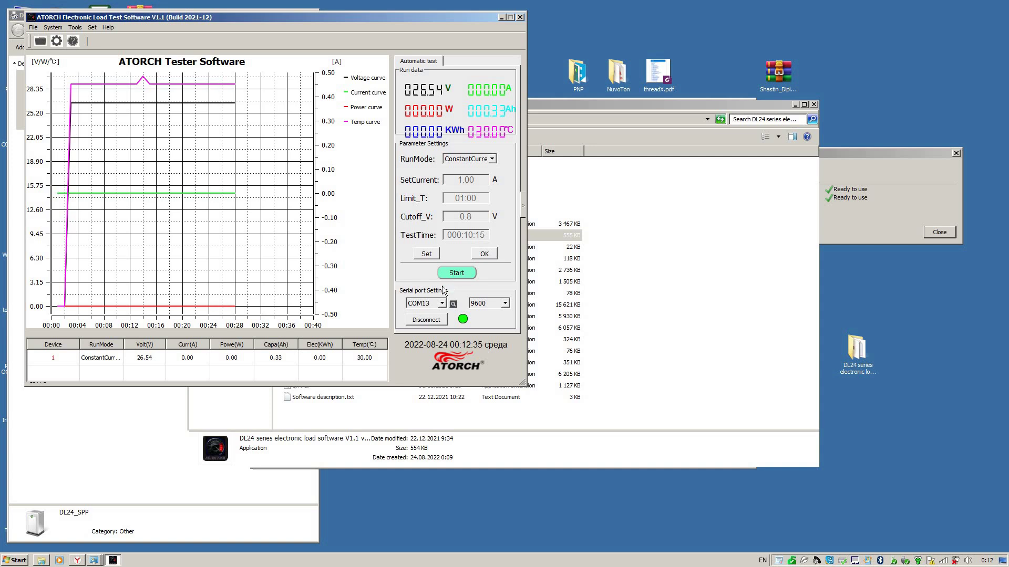
{"action": "left_click", "coordinate": [444, 276]}
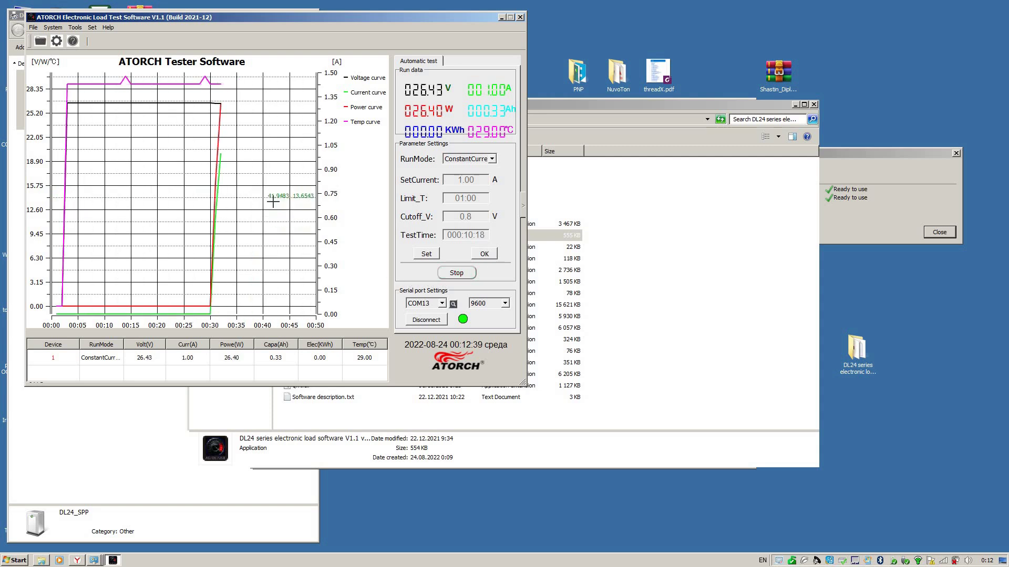
{"action": "left_click_drag", "start_coordinate": [280, 19], "coordinate": [616, 153]}
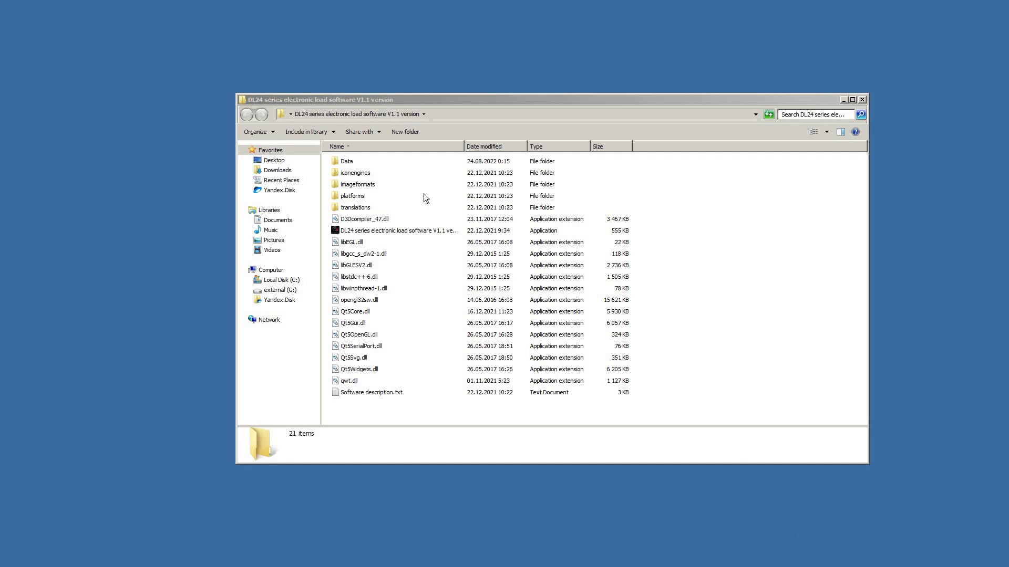
{"action": "double_click", "coordinate": [343, 163]}
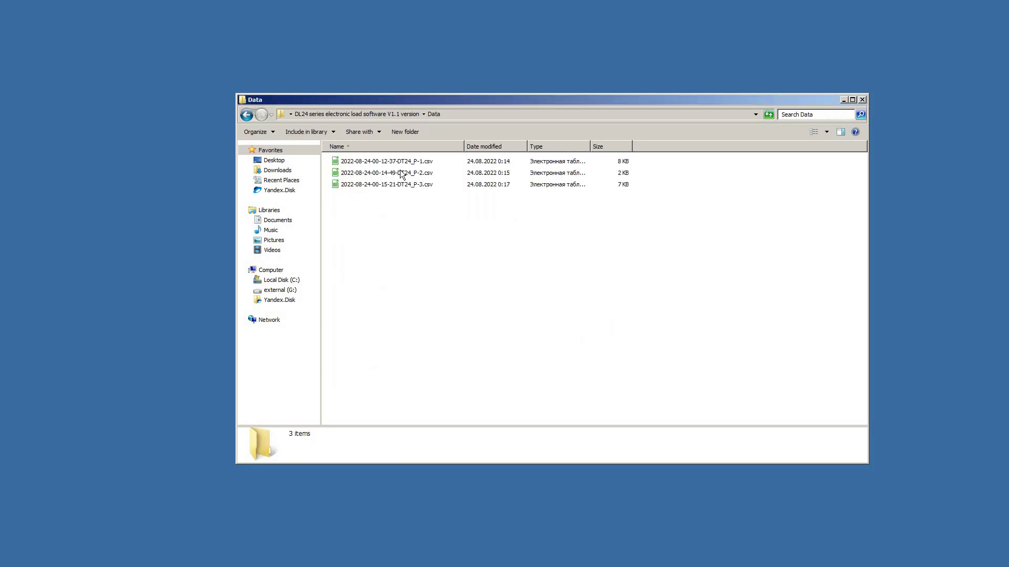
{"action": "left_click", "coordinate": [366, 187]}
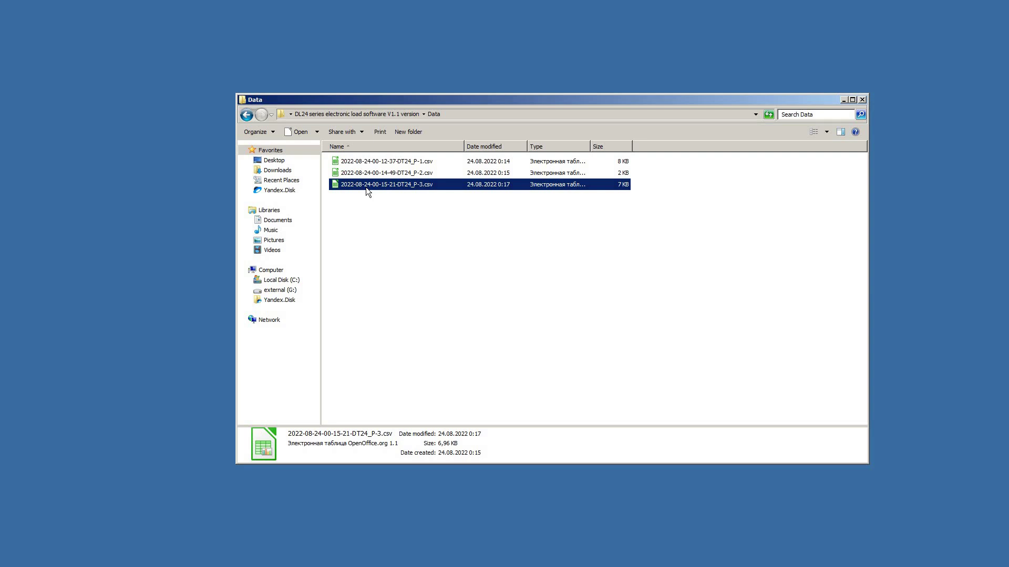
{"action": "double_click", "coordinate": [366, 187]}
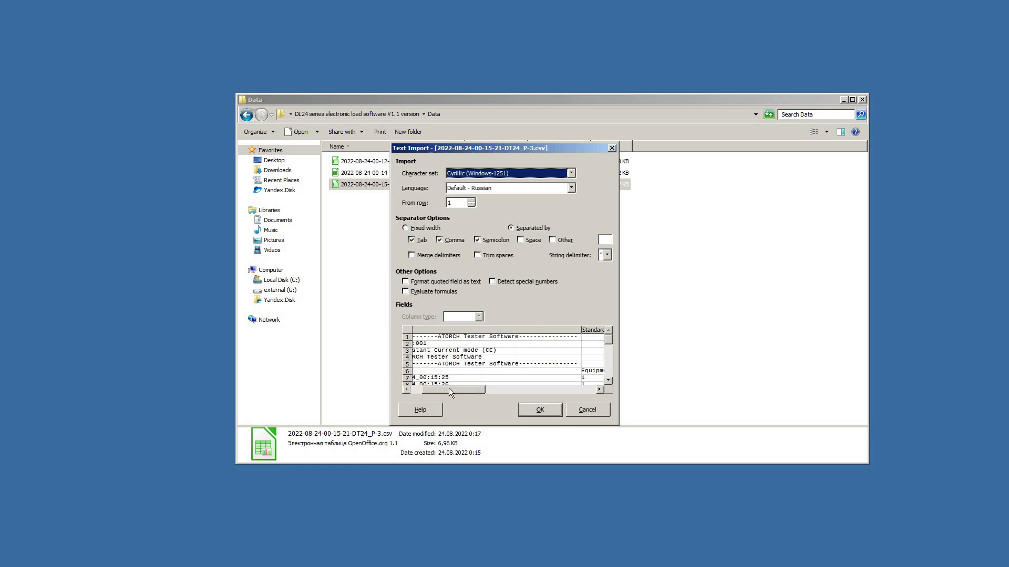
{"action": "left_click", "coordinate": [609, 380]}
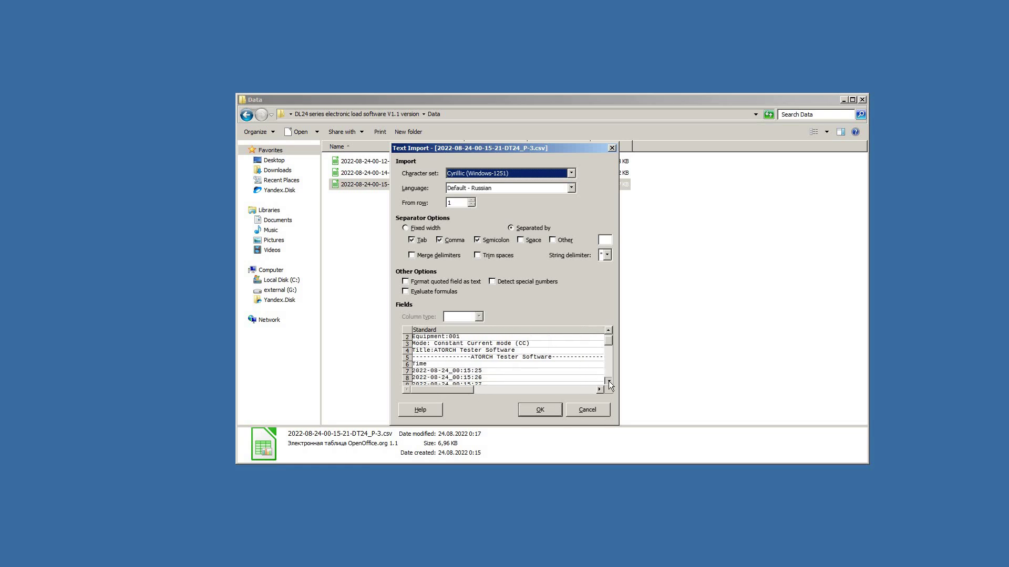
{"action": "left_click", "coordinate": [537, 411]}
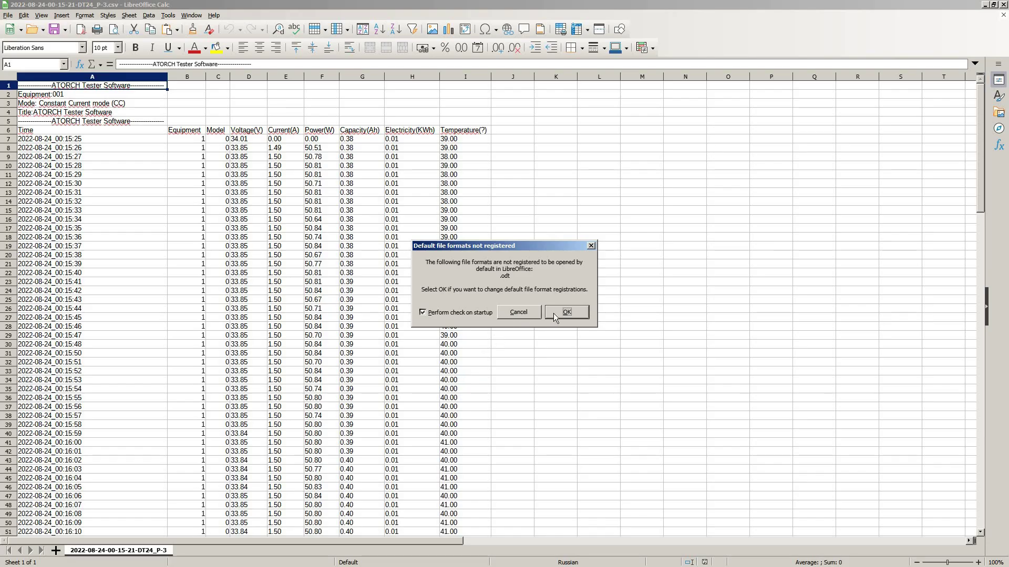
Step: Close the file association windows without changing anything and look through the logged voltage, current, power, capacity and temperature rows
{"action": "key", "text": "Return"}
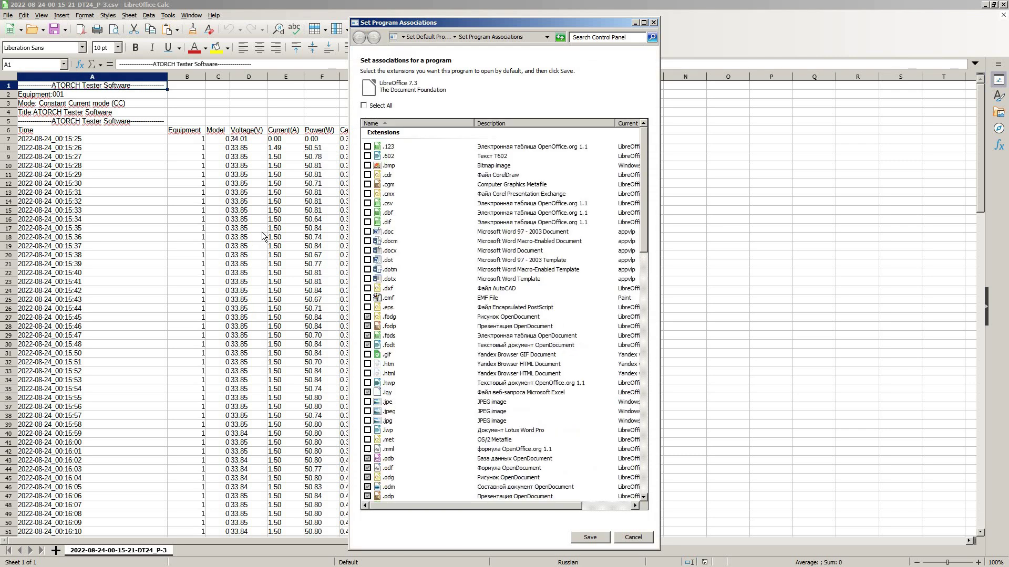
{"action": "left_click", "coordinate": [653, 22]}
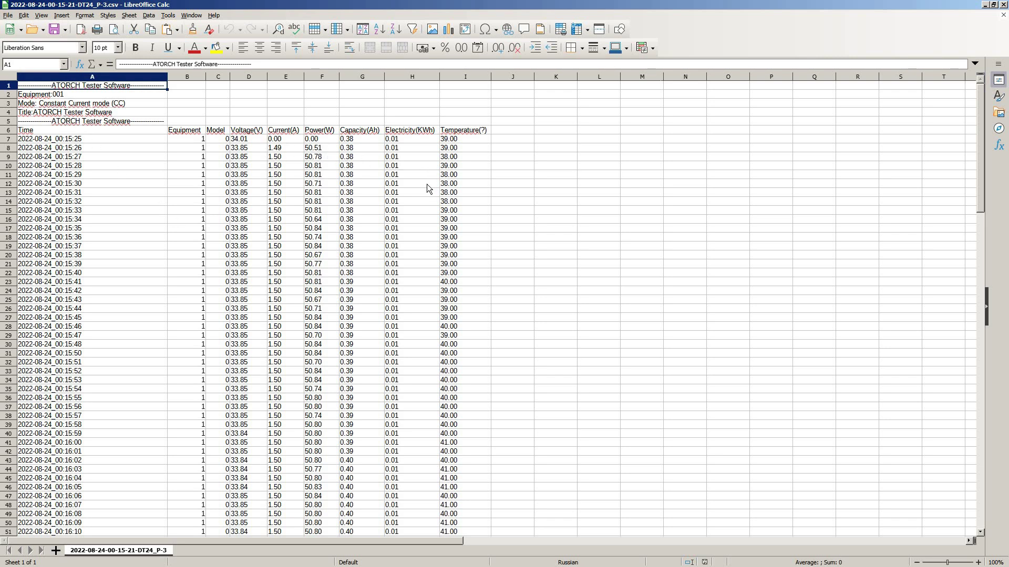
{"action": "scroll", "coordinate": [426, 185], "scroll_direction": "down", "scroll_amount": 19}
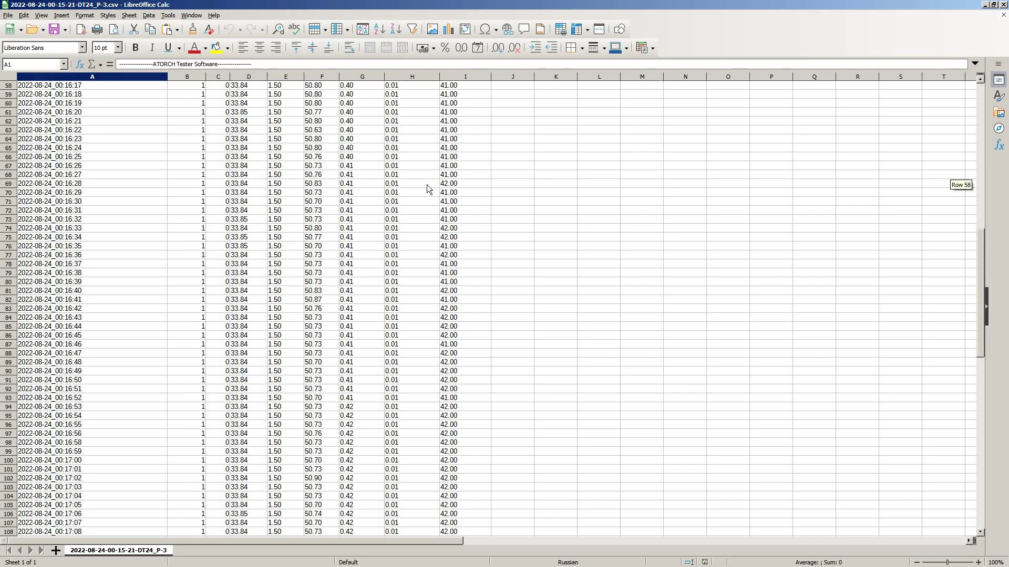
{"action": "scroll", "coordinate": [427, 184], "scroll_direction": "down", "scroll_amount": 6}
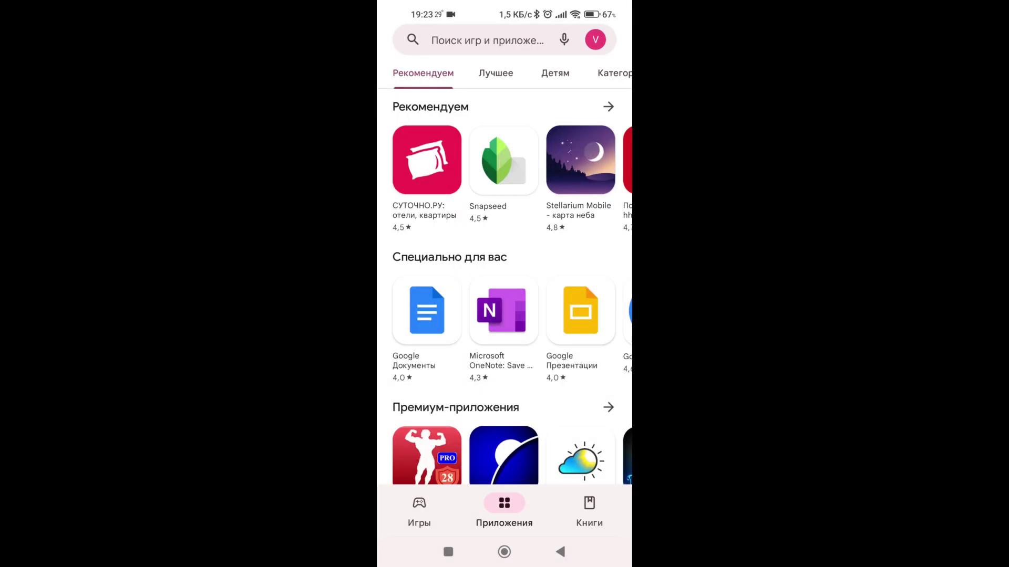
Step: Search the phone's app store for e_test and install the E-test app by JackTang
{"action": "left_click", "coordinate": [487, 40]}
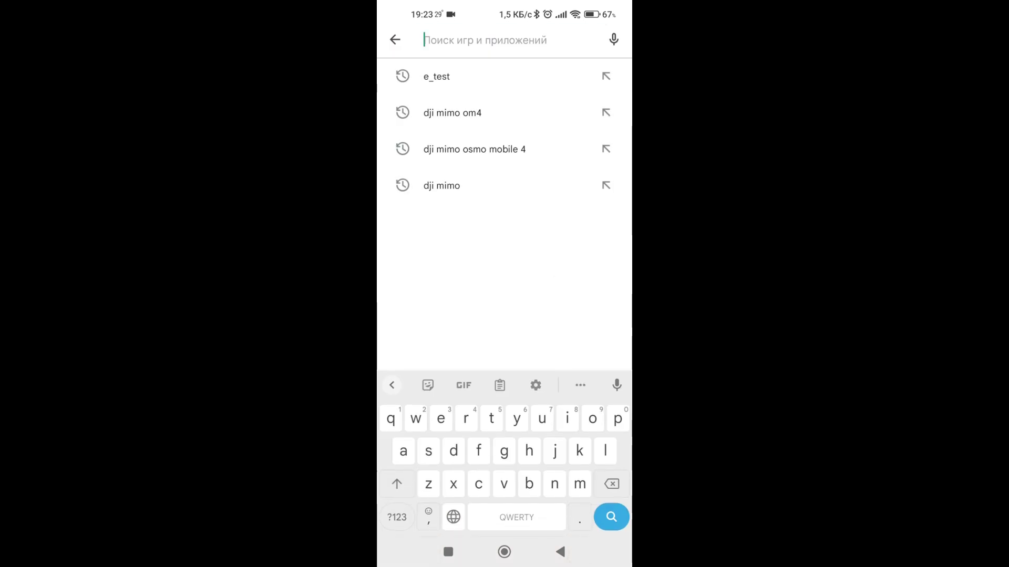
{"action": "left_click", "coordinate": [434, 74]}
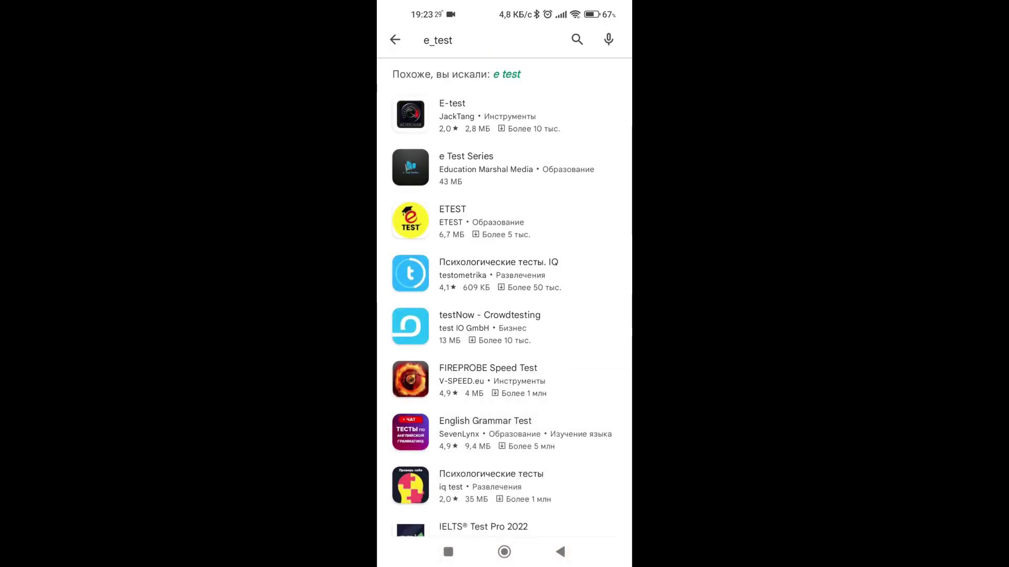
{"action": "left_click", "coordinate": [472, 116]}
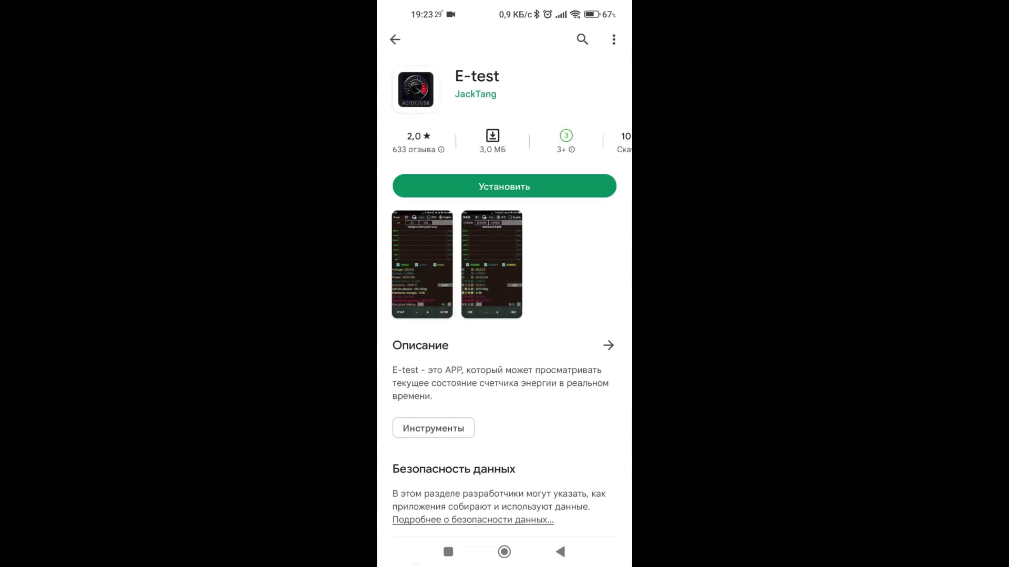
{"action": "left_click", "coordinate": [504, 186]}
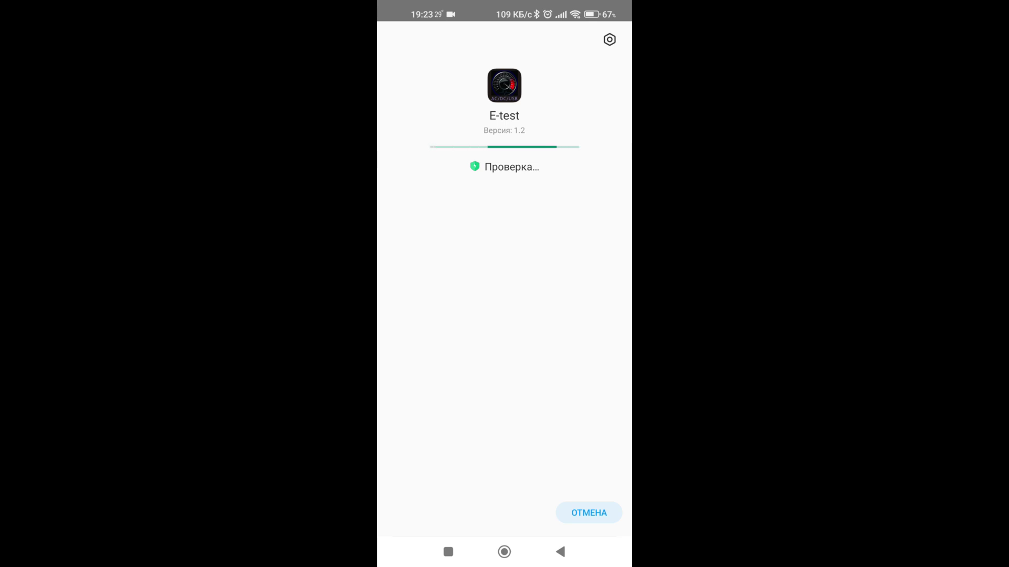
Step: Open the installed E-test app and send the error report to Xiaomi
{"action": "left_click", "coordinate": [589, 513]}
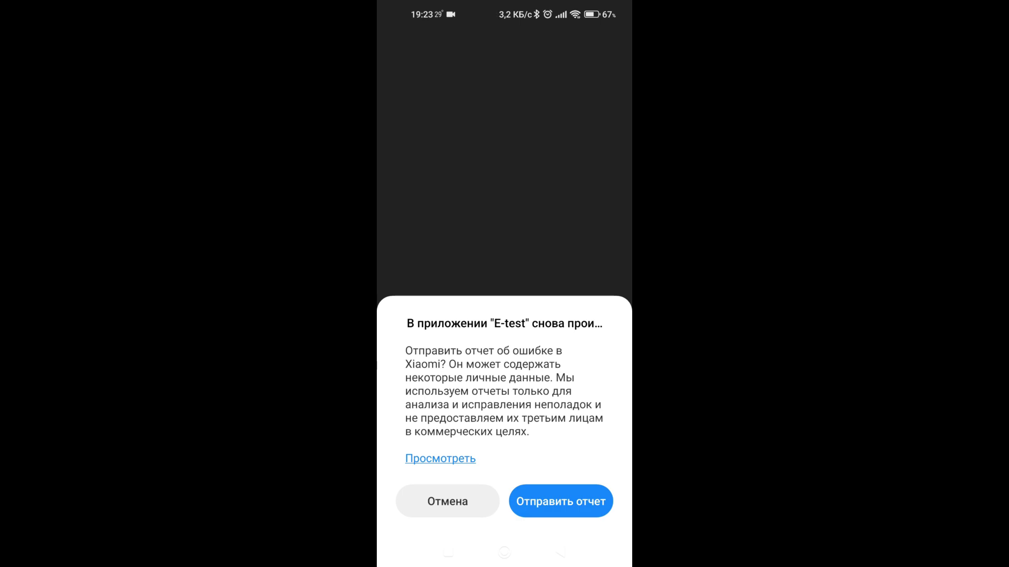
{"action": "left_click", "coordinate": [560, 502]}
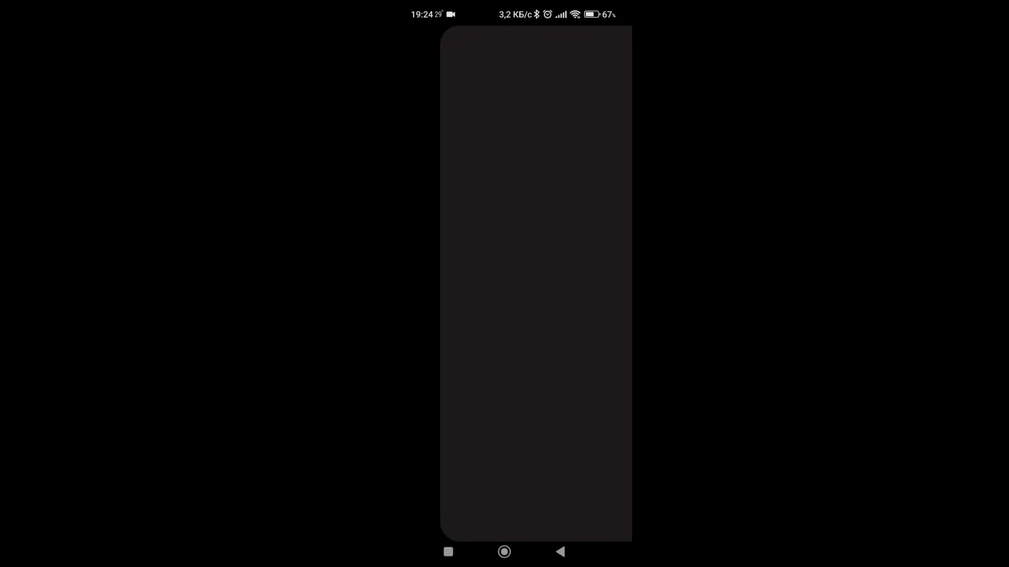